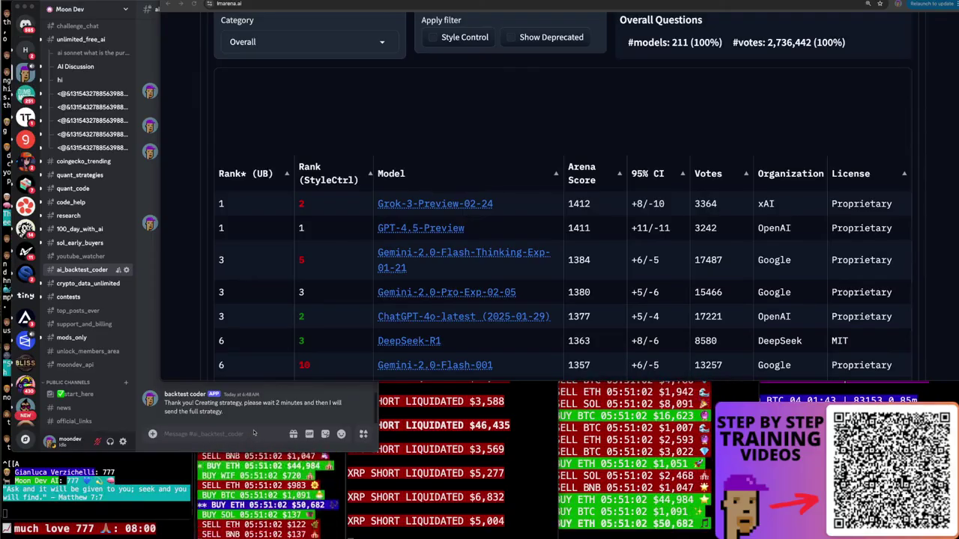
Step: Send a 'vwap strategy' request to the backtest coder bot in the ai_backtest_coder channel
left_click(253, 436)
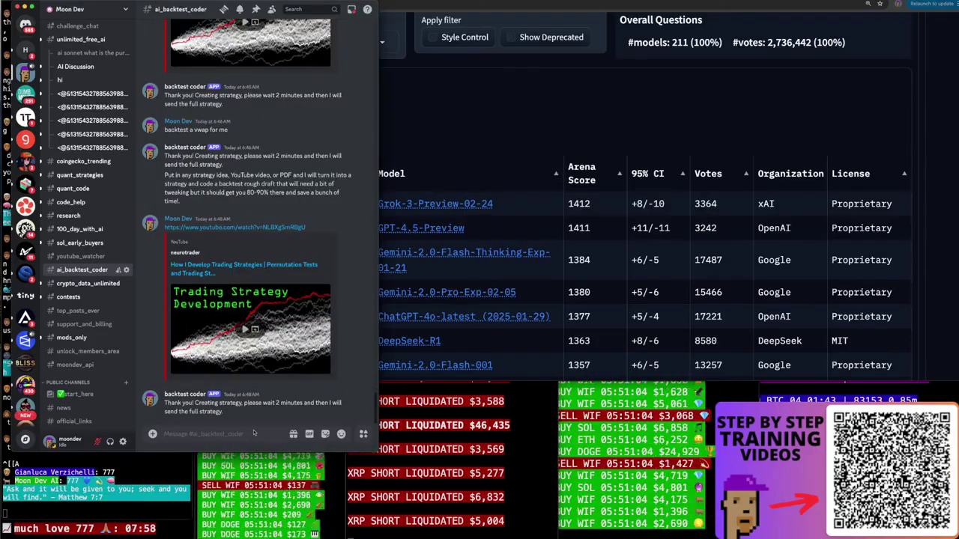
type("vwap")
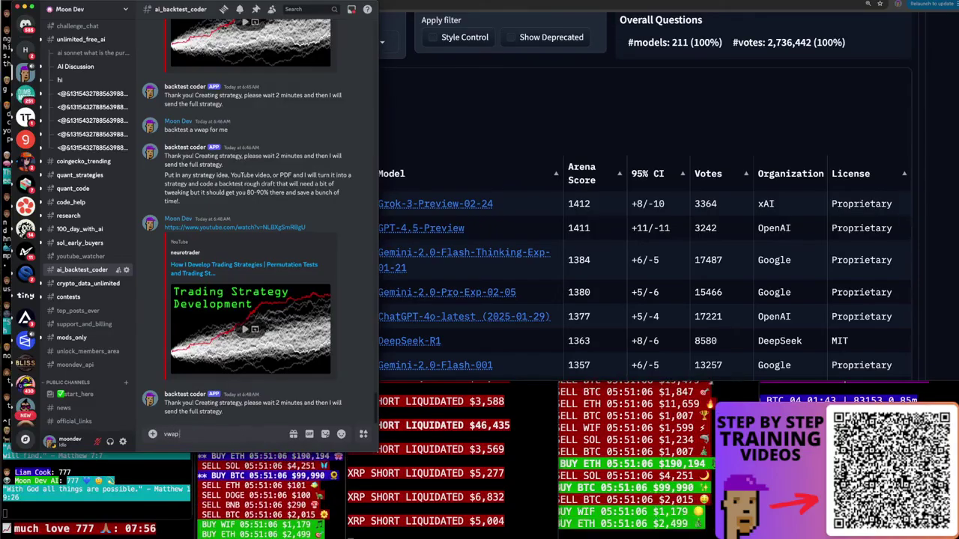
type("y")
key("Return")
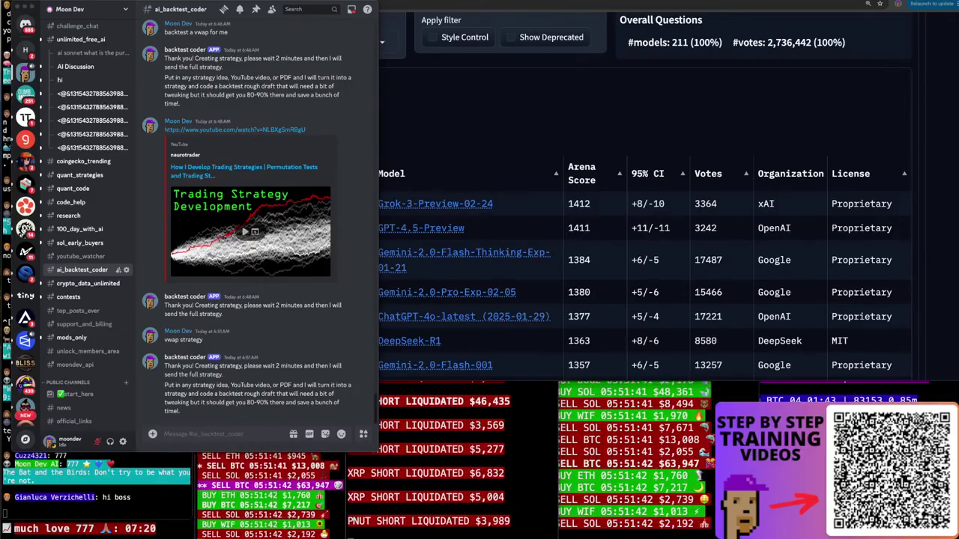
Step: Paste the transcript and deprecated v1 Assistants error log into Grok and ask it to fix the code
key("alt+Tab")
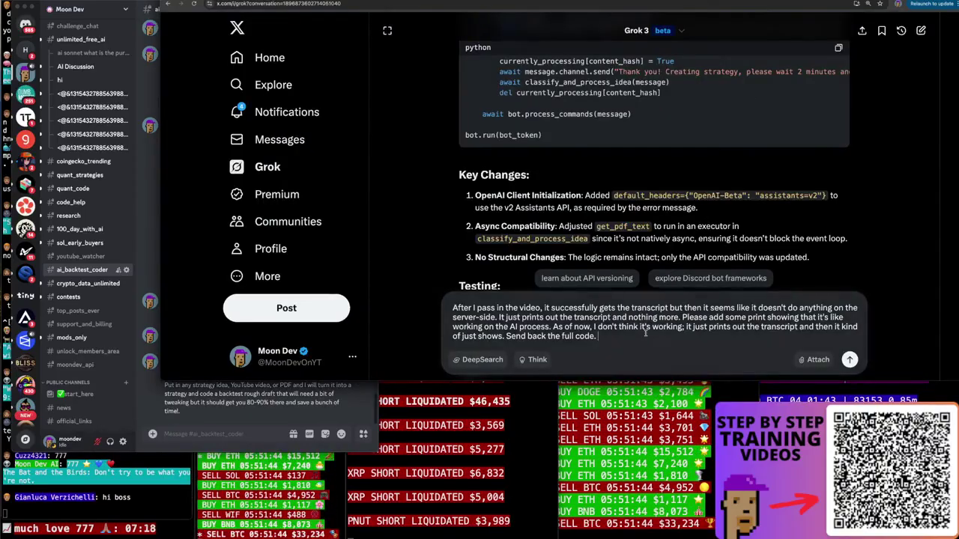
key("shift+Return")
key("ctrl+v")
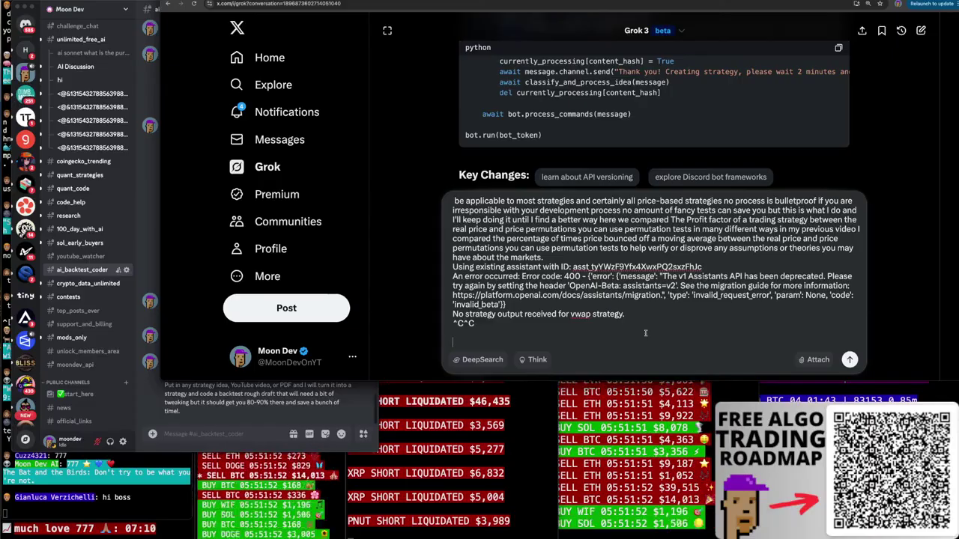
type("I also still get this error above, please go ahead and fix it.")
key("Return")
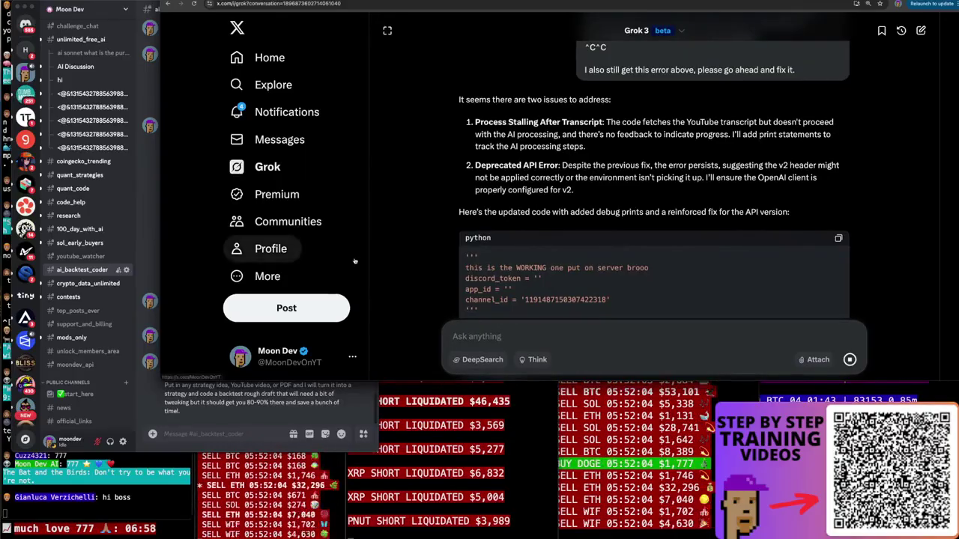
Step: Send 'vwap' to the backtest coder bot again in Discord
left_click(262, 433)
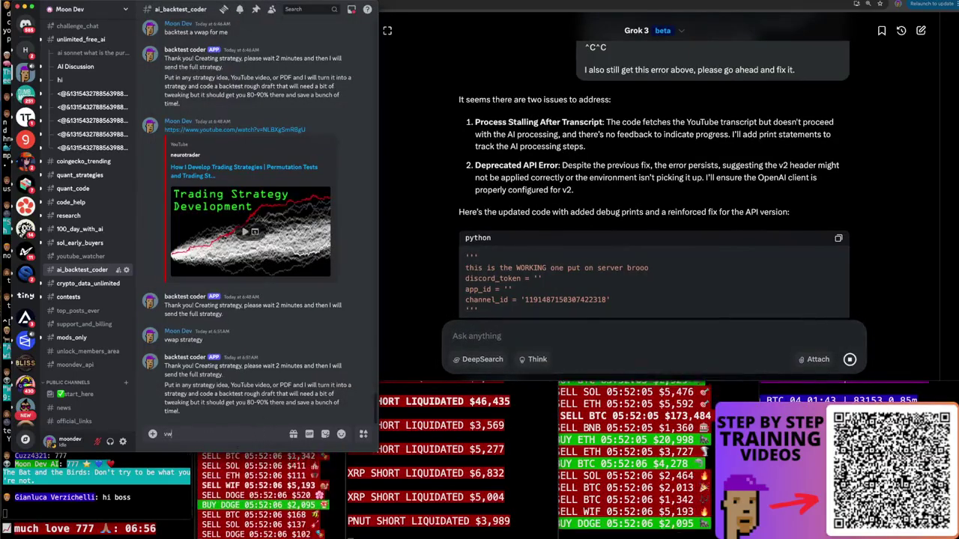
type("vwap")
key("Return")
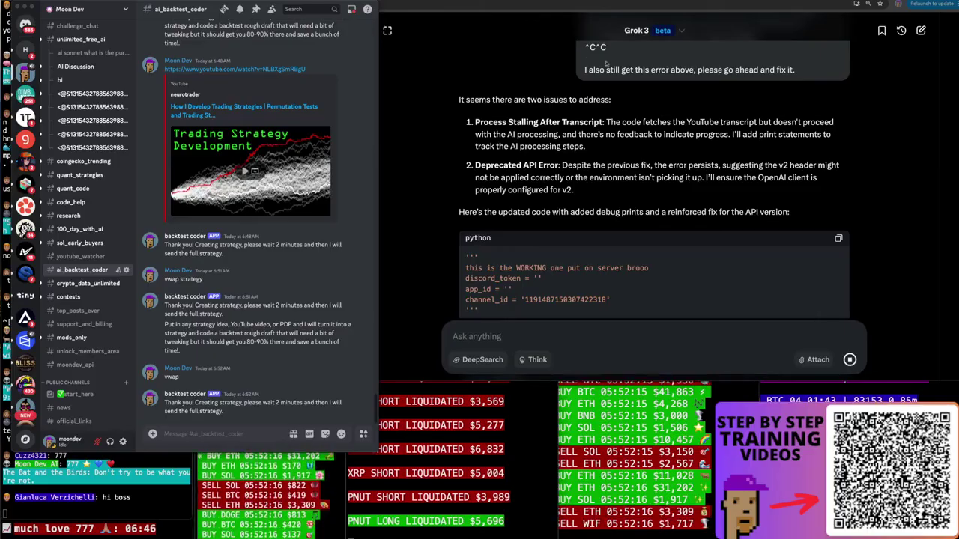
Step: Load OpenAI's Assistants v1-to-v2 migration guide in a new browser window
key("ctrl+n")
type("platform.openai.com/docs/assistants/migration")
key("Return")
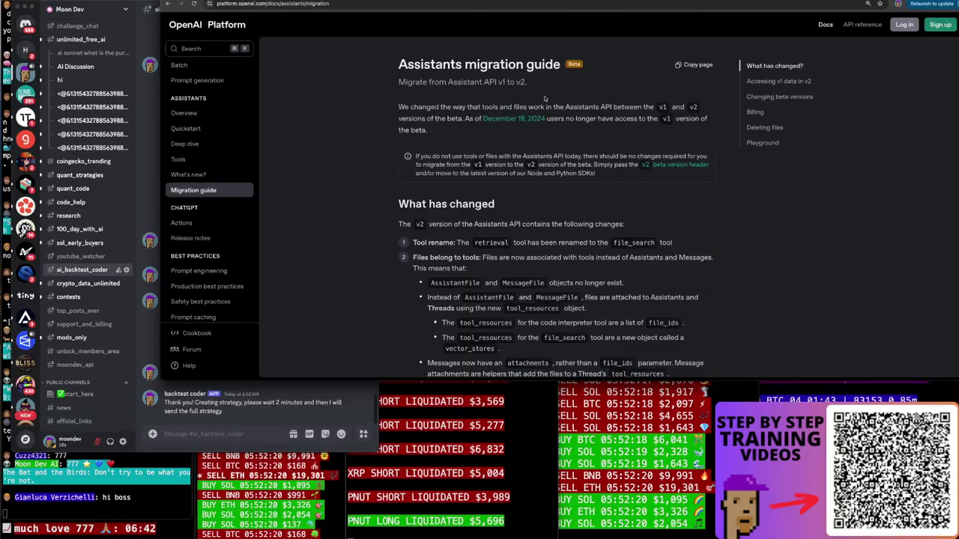
Step: Copy the migration guide text from the docs page into the Grok prompt
left_click_drag(395, 62, 646, 379)
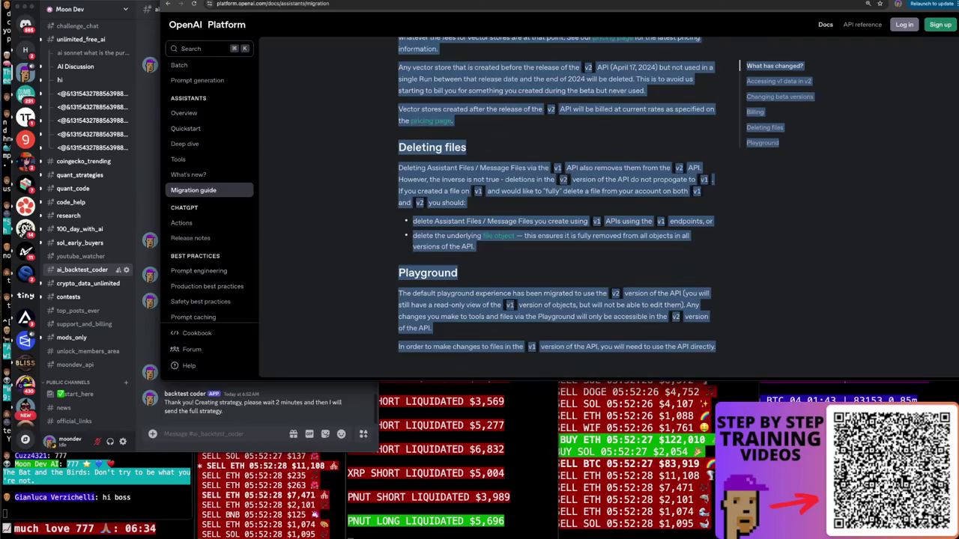
key("super+Tab")
key("super+v")
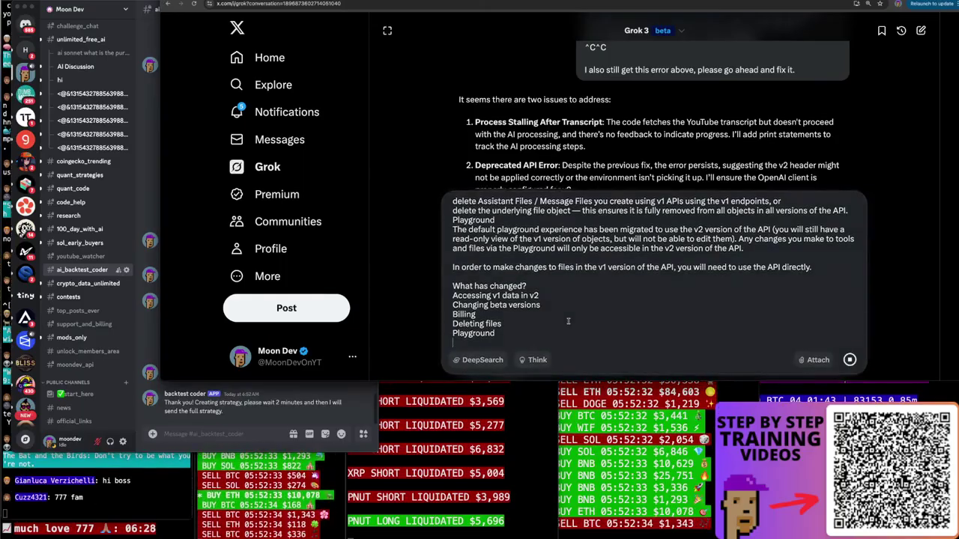
Step: Add the terminal error log below the guide and write a request to migrate to the new API
key("Return")
key("Return")
type("f55de40f8). backtest coder has connected to Discord! Using existing assistant with ID: asst_tyYWzF9Yfx4XwxPQ2sxzFhJc An error occurred: Error code: 400 - {'error': {'message': \"The v1 Assistants API has been deprecated. Please try again by setting the header 'OpenAI-Beta: assistants=v2'. See the migration guide for more information: https://platform.openai.com/docs/assistants/migration.\", 'type': 'invalid_request_error', 'param': None, 'code': 'invalid_beta'}} No strategy output received for vwap.")
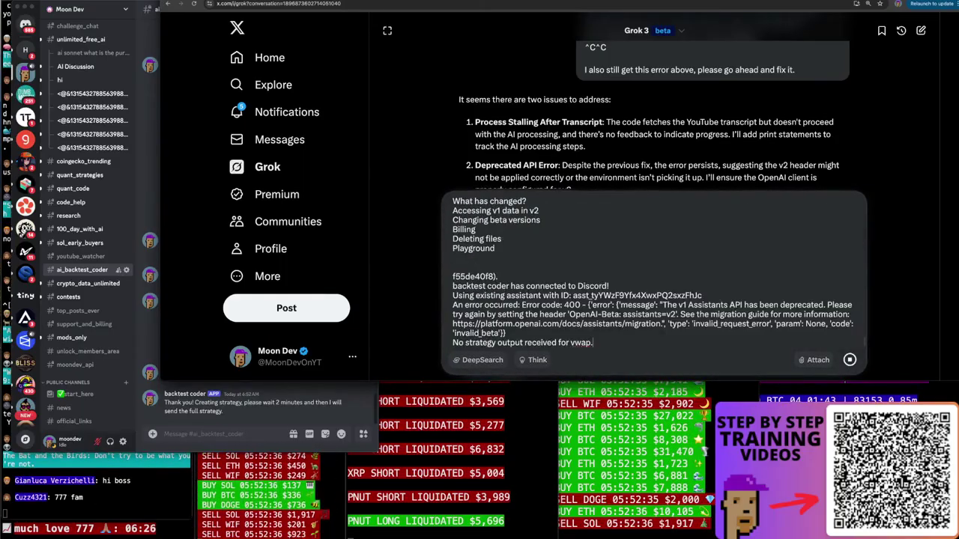
scroll(504, 200, "down", 1)
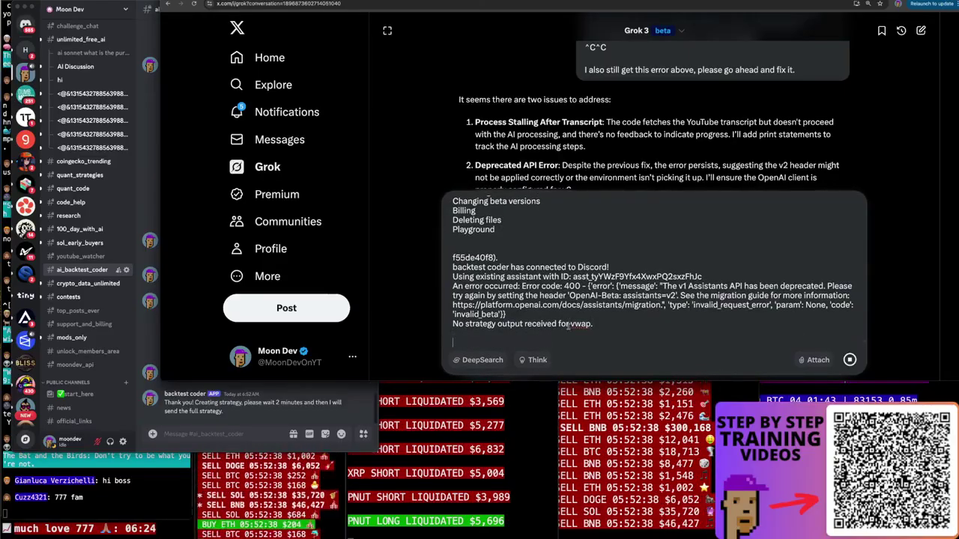
key("Return")
key("Return")
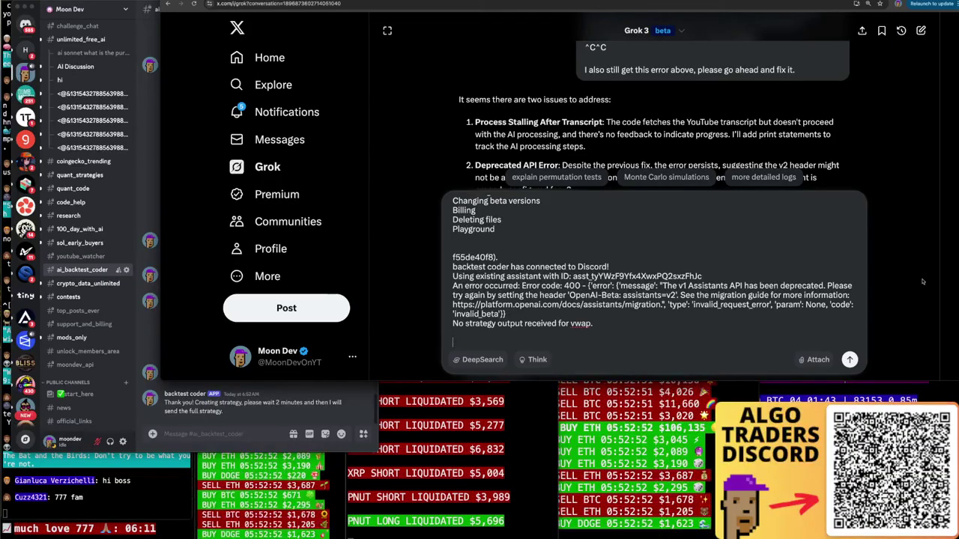
type("OK, now you have the full error and the instructions on how to fix it over to the new v2. Please go ahead and take the below code and update it entirely to fix it. And send back full code.")
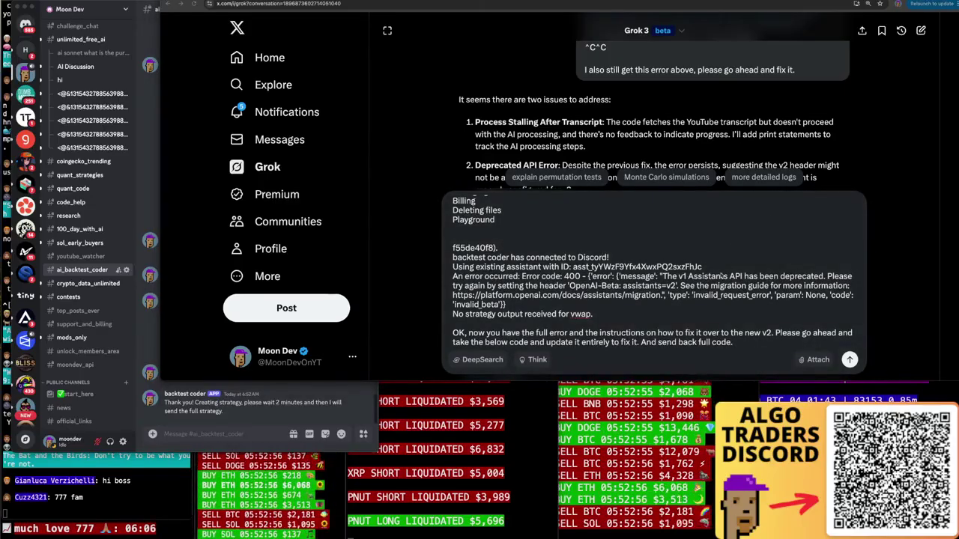
Step: Send the full bot code to Grok and copy its rewritten Assistants v2 code
key("shift+Return")
key("shift+Return")
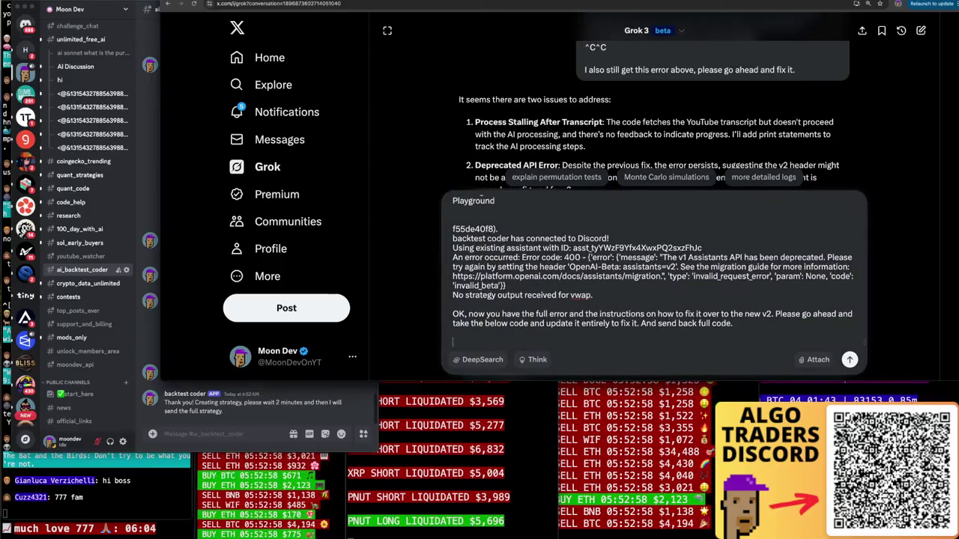
key("ctrl+v")
key("Return")
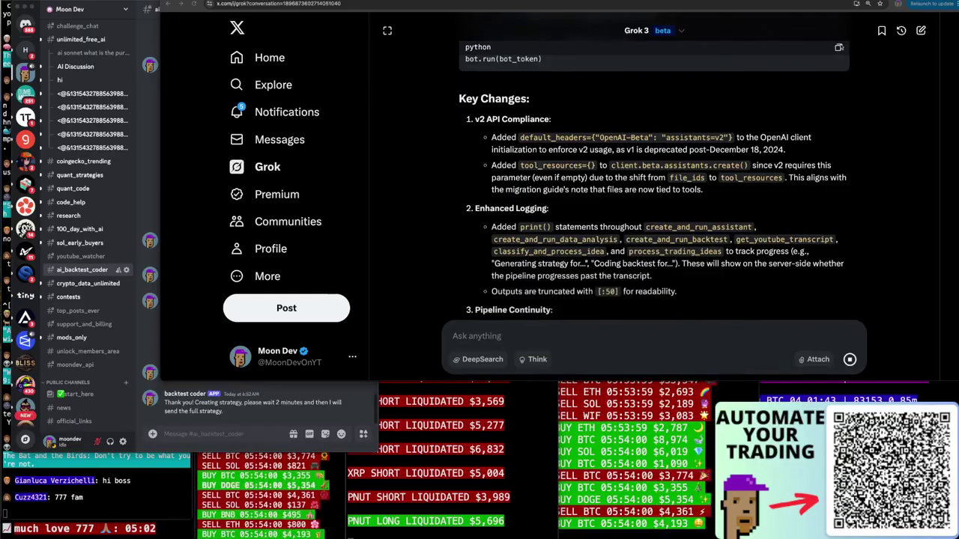
left_click(838, 48)
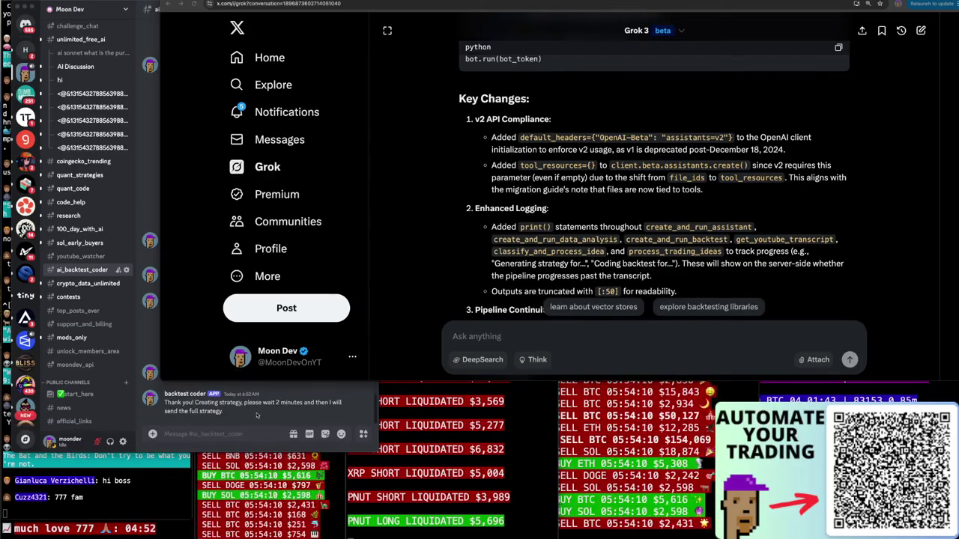
left_click(254, 434)
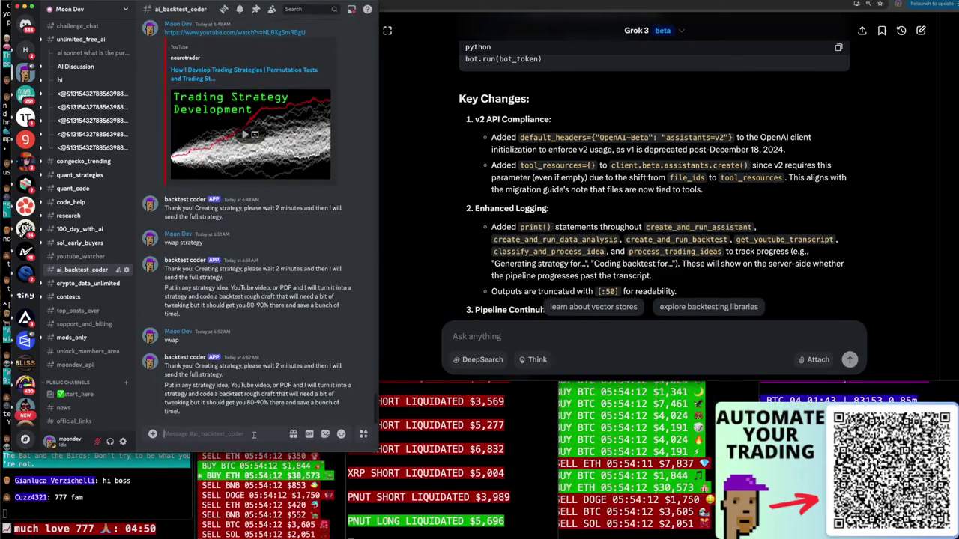
Step: Send 'vwap' to the bot to test the updated code
type("vwap")
key("Return")
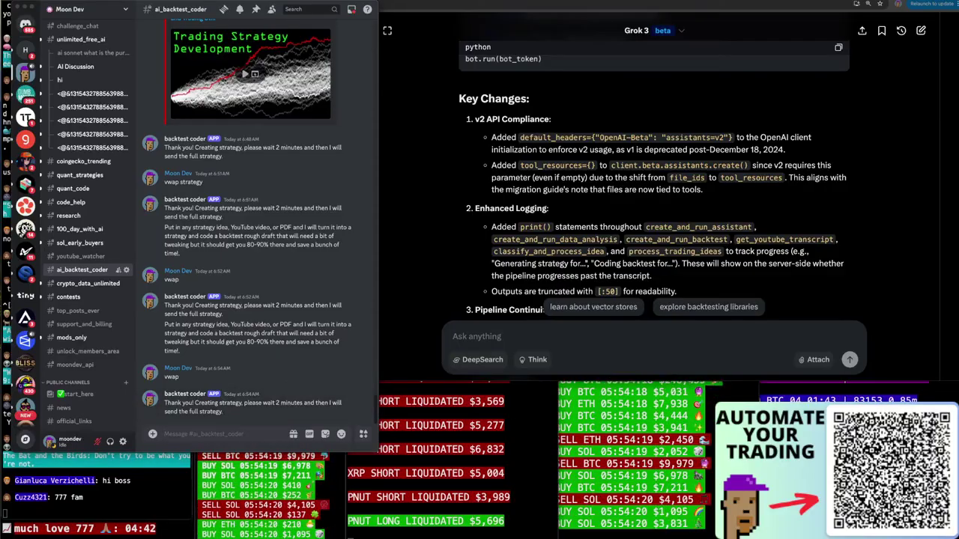
Step: Report the persisting v1 Assistants error with the new log and get another full code rewrite
left_click(589, 336)
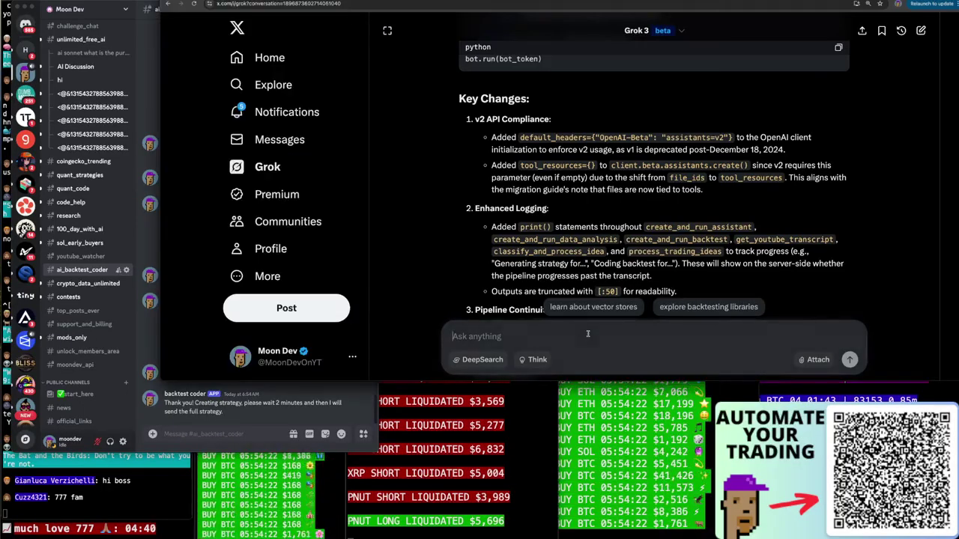
key("super+v")
key("shift+Return")
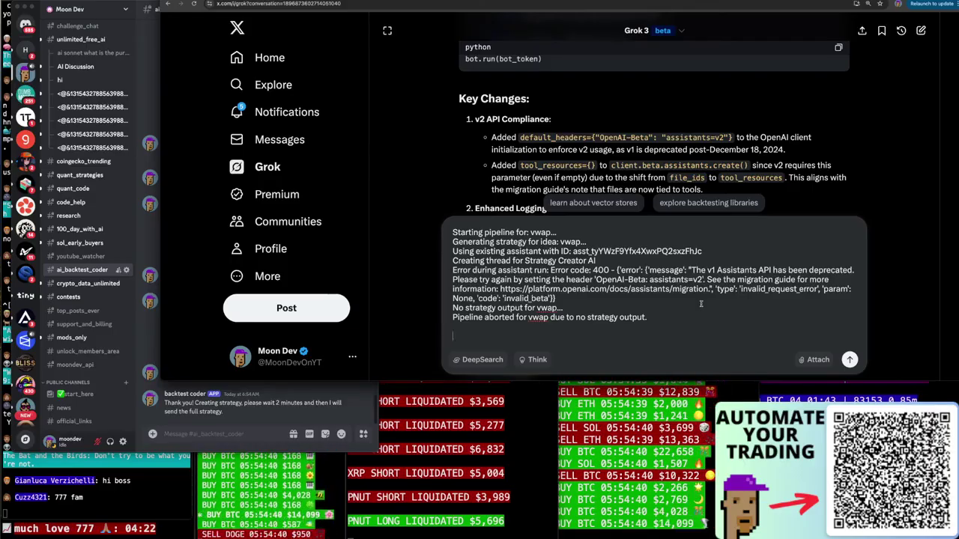
type("It's odd because I got this error here, and even though I sent you all the migration information on how to get over to the v2 in the last message, we still seem to be getting the v1 stuff.")
key("Return")
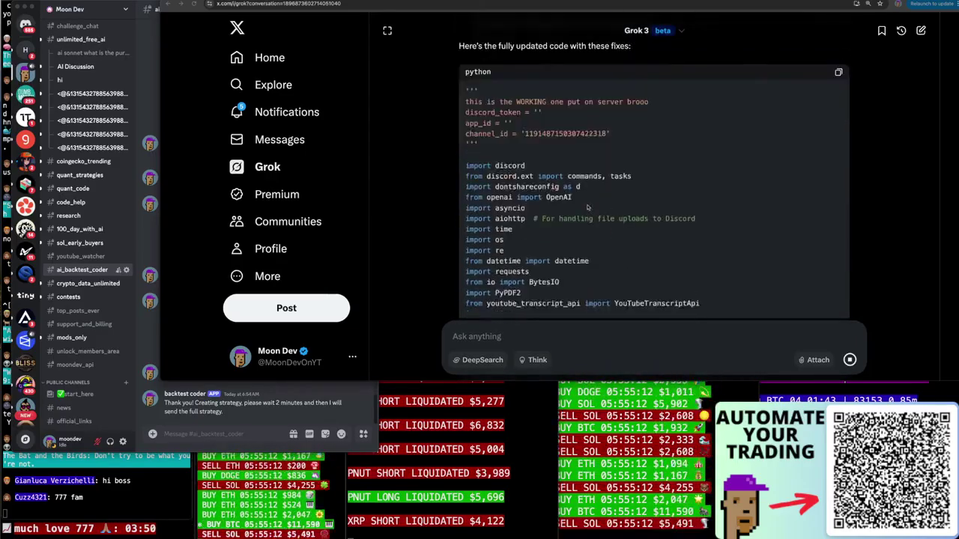
scroll(588, 208, "up", 3)
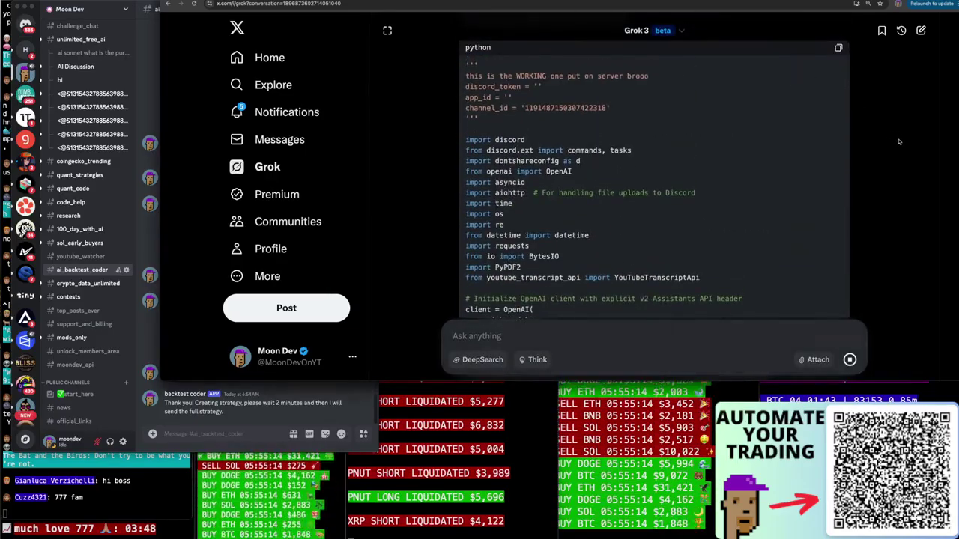
key("ctrl+t")
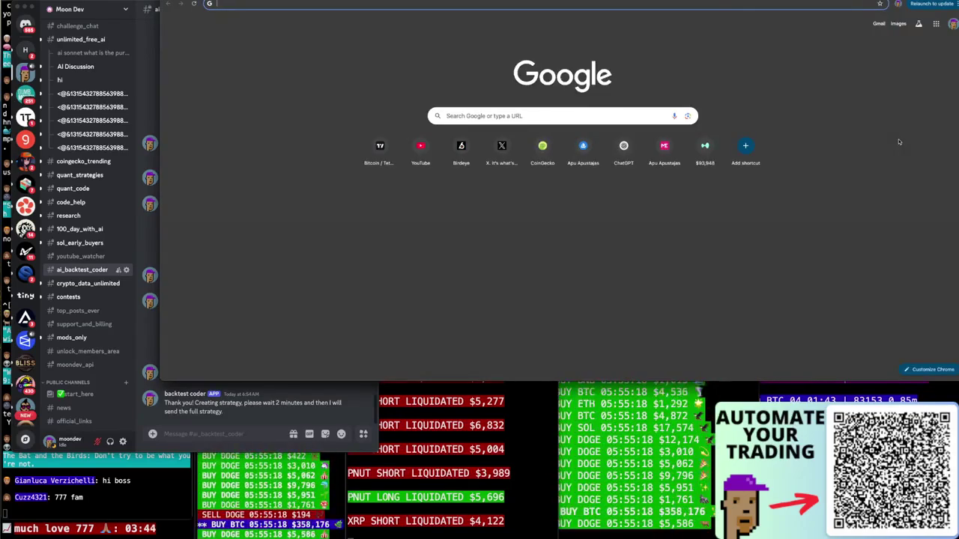
Step: Search Google for 'upgrade pip package'
type("up")
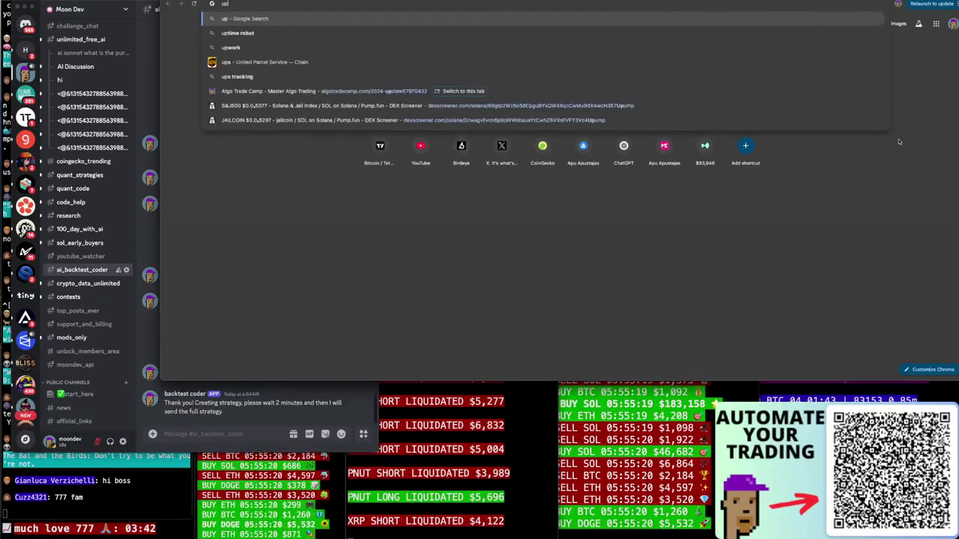
type("grade pip ")
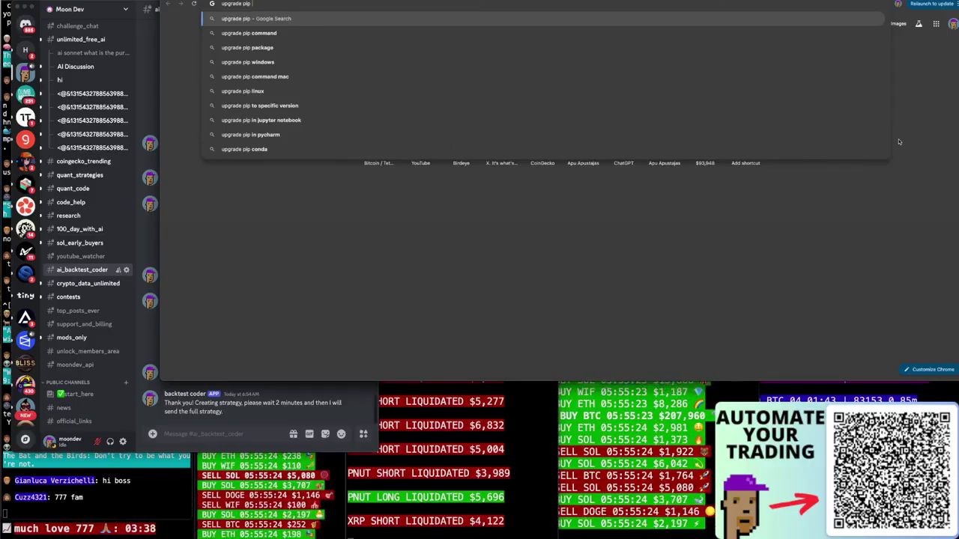
type("package")
key("Return")
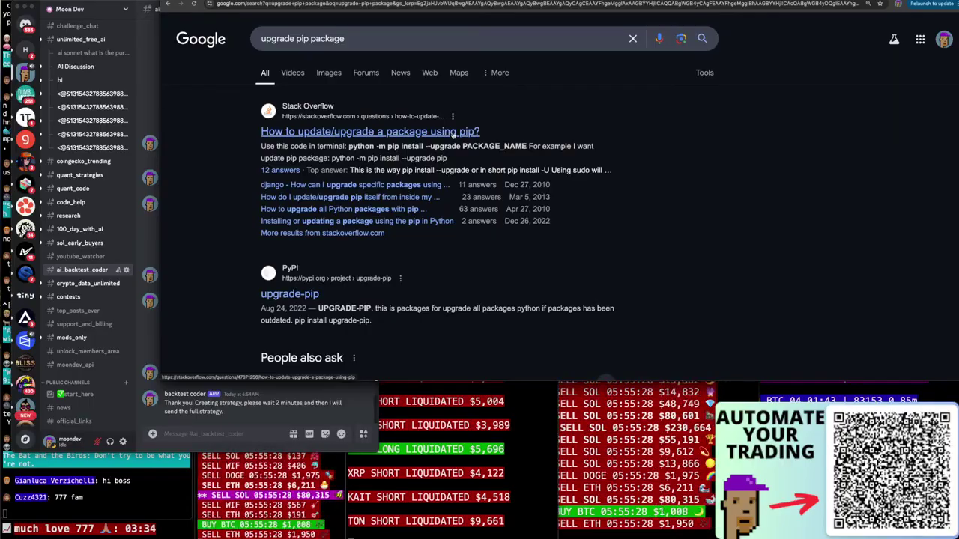
Step: Replace the query with 'pip install openai' and run the search
triple_click(315, 38)
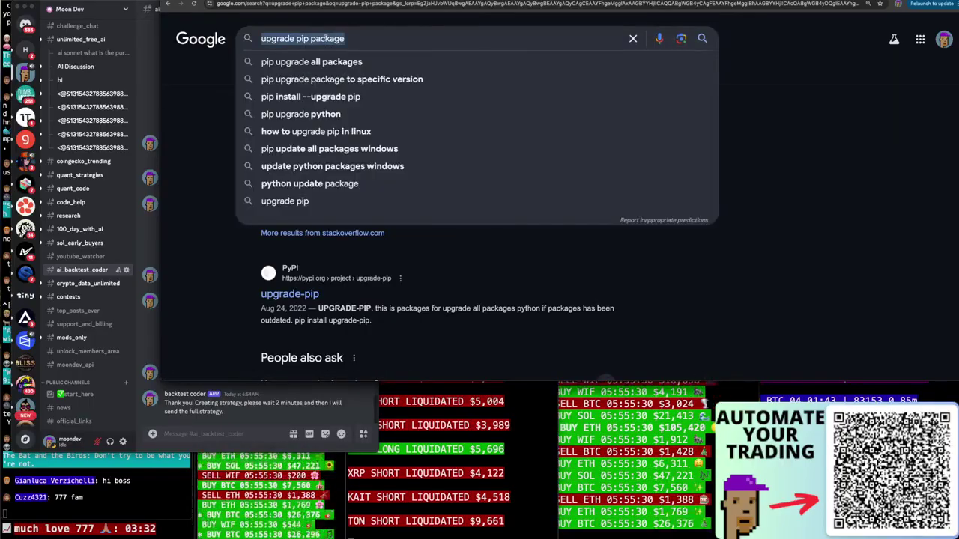
type("pip install ")
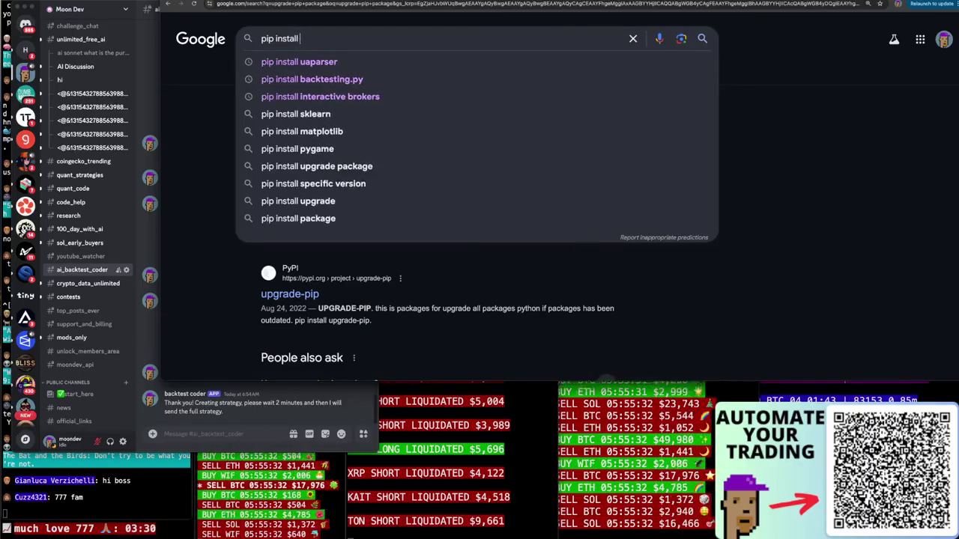
type("openai")
key("Return")
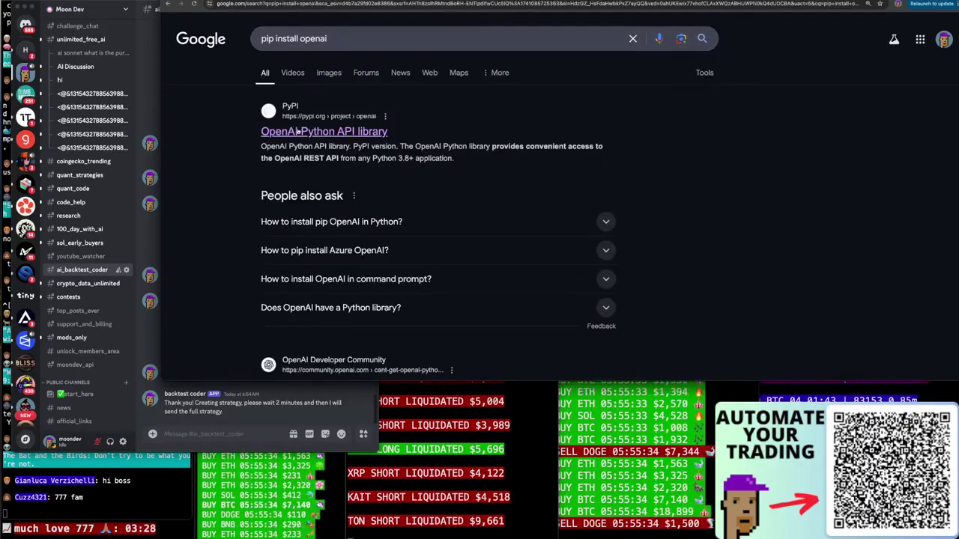
Step: Open the OpenAI Python API library's PyPI page for openai 1.65.2
left_click(297, 132)
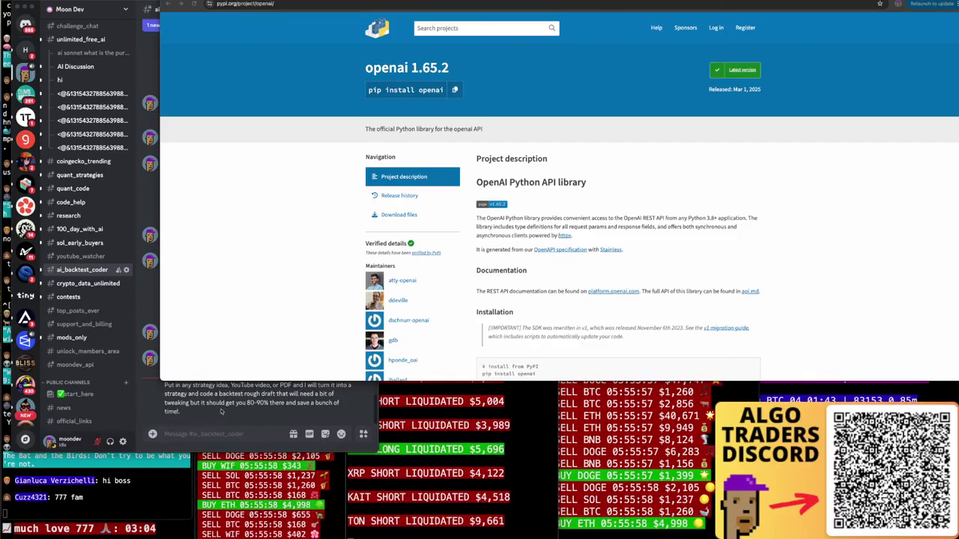
Step: Post 'vwap' to the backtest coder bot in ai_backtest_coder
left_click(221, 434)
type("vwap")
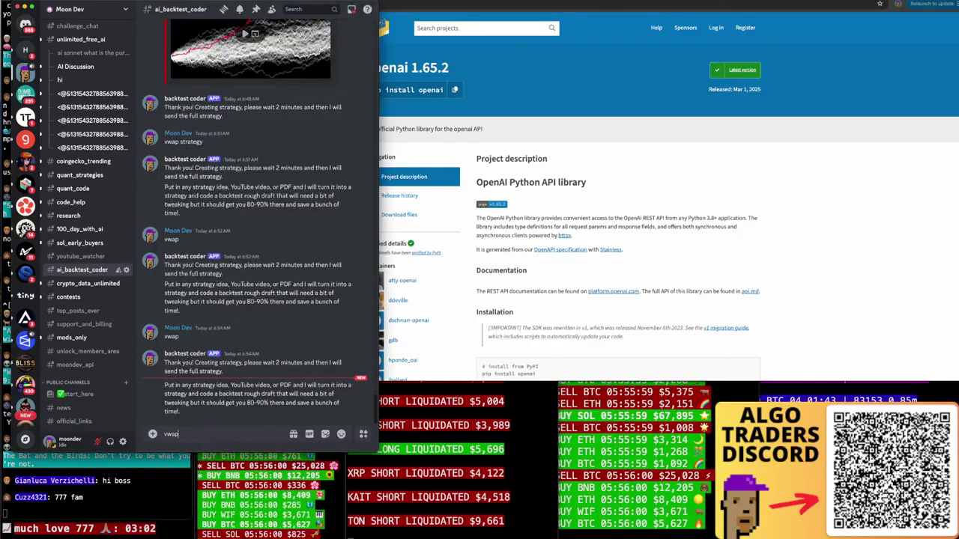
key("Return")
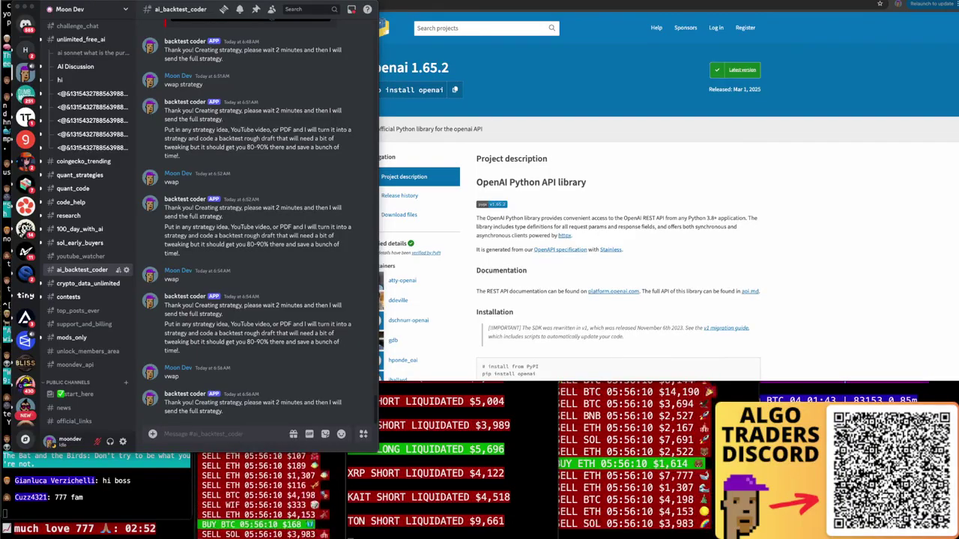
Step: Copy the bot's latest code from Grok's code block
left_click(805, 159)
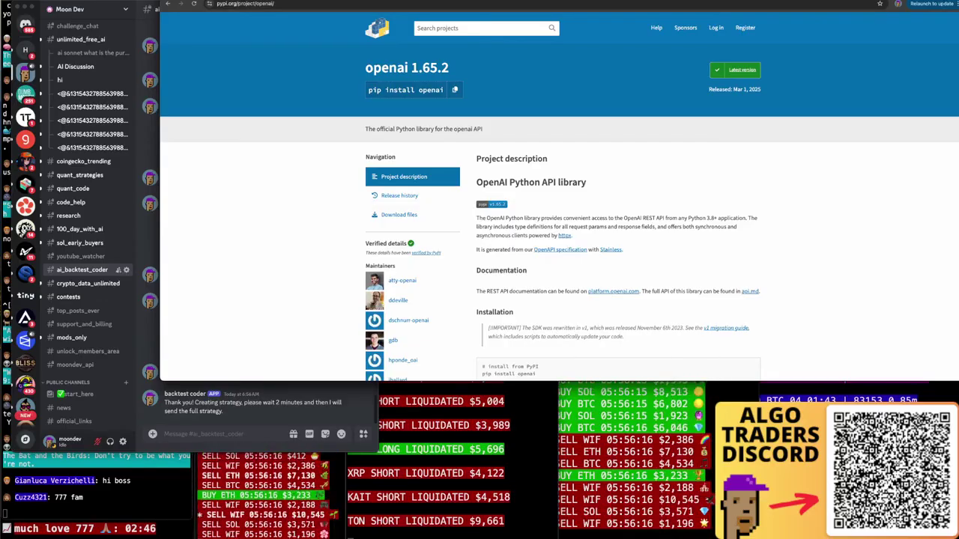
key("ctrl+Tab")
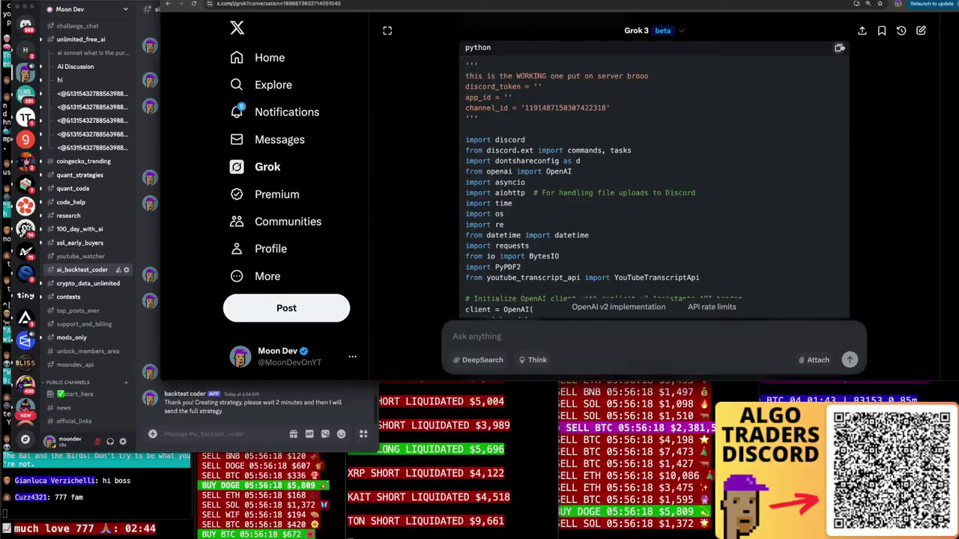
left_click(840, 47)
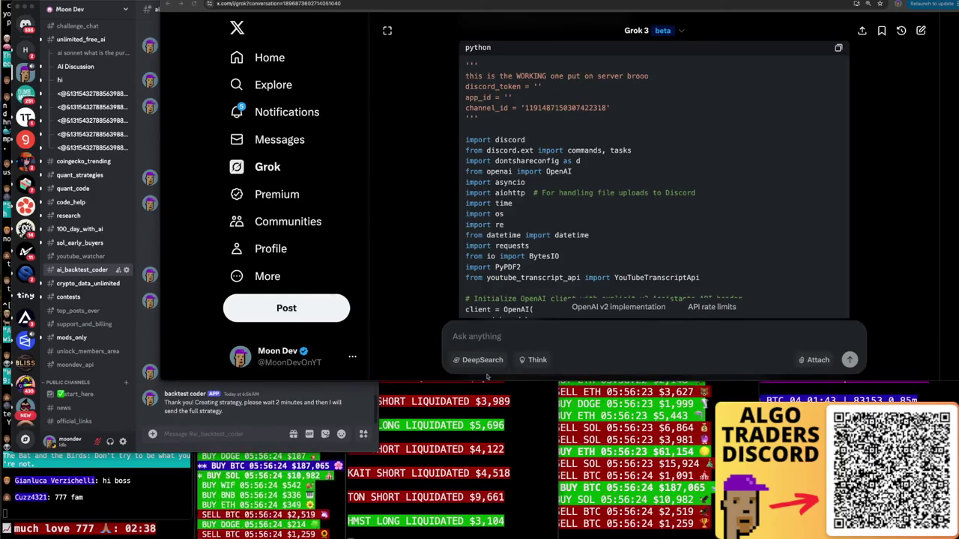
Step: Send another 'vwap' request to the bot in Discord
left_click(195, 433)
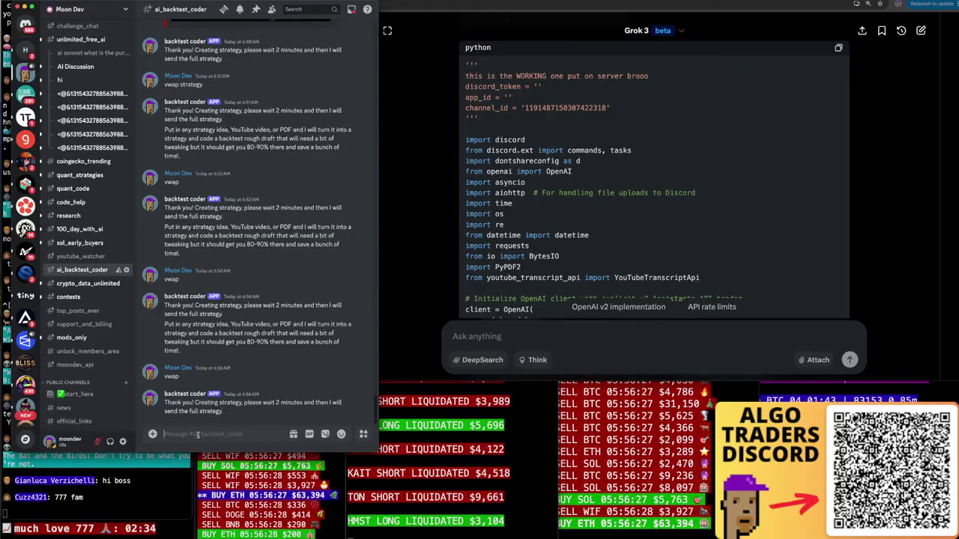
left_click(198, 435)
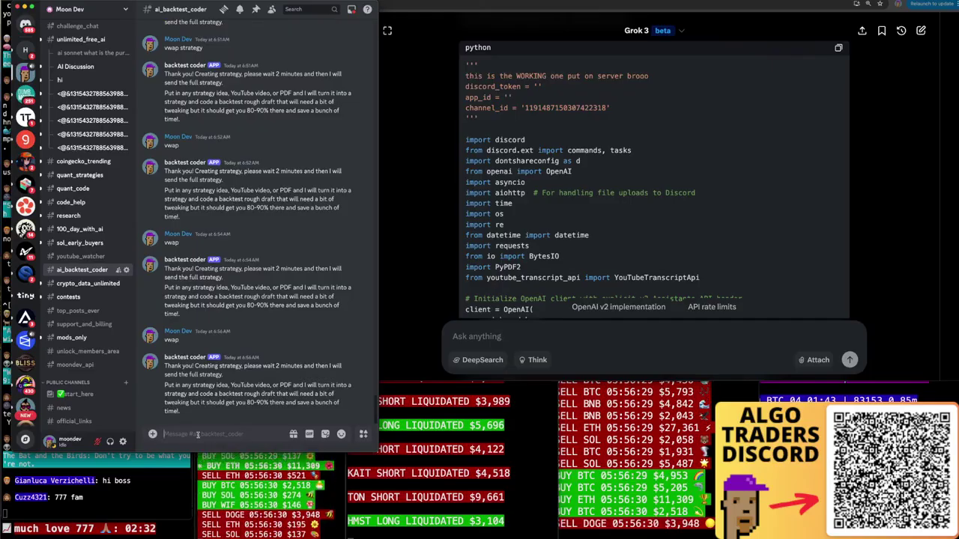
type("vwap")
key("Return")
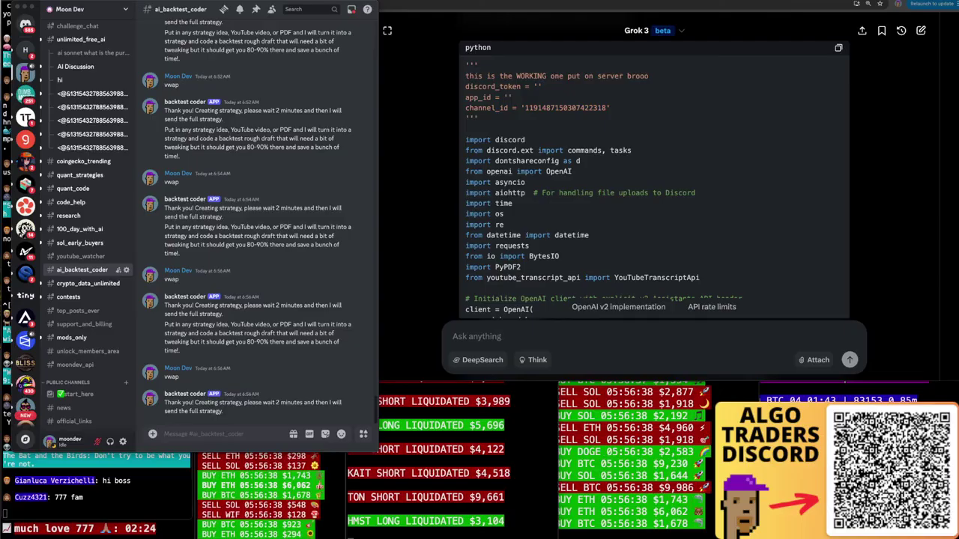
Step: Send Grok the pasted error log with 'I'm still getting the same error. Please output the full code with the fix'
left_click(567, 336)
key("ctrl+v")
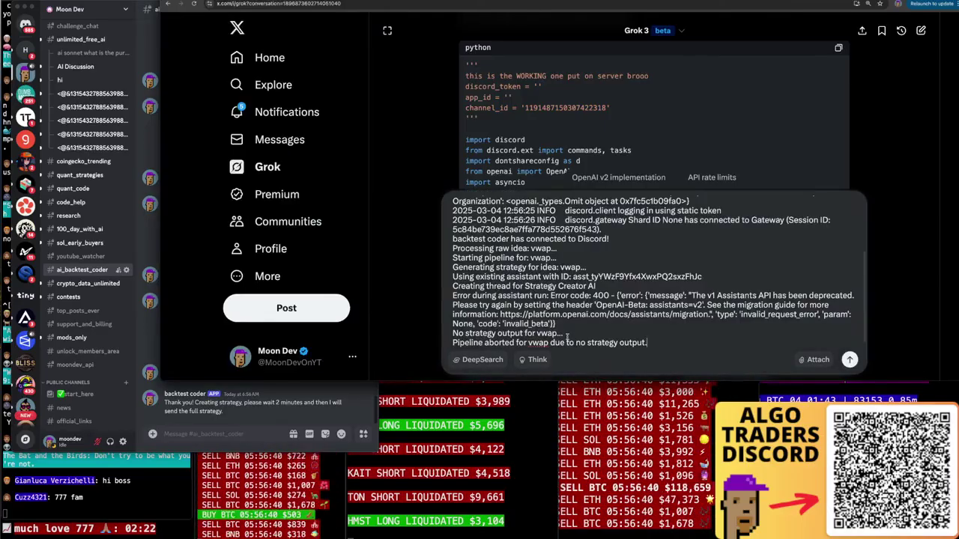
key("shift+Return")
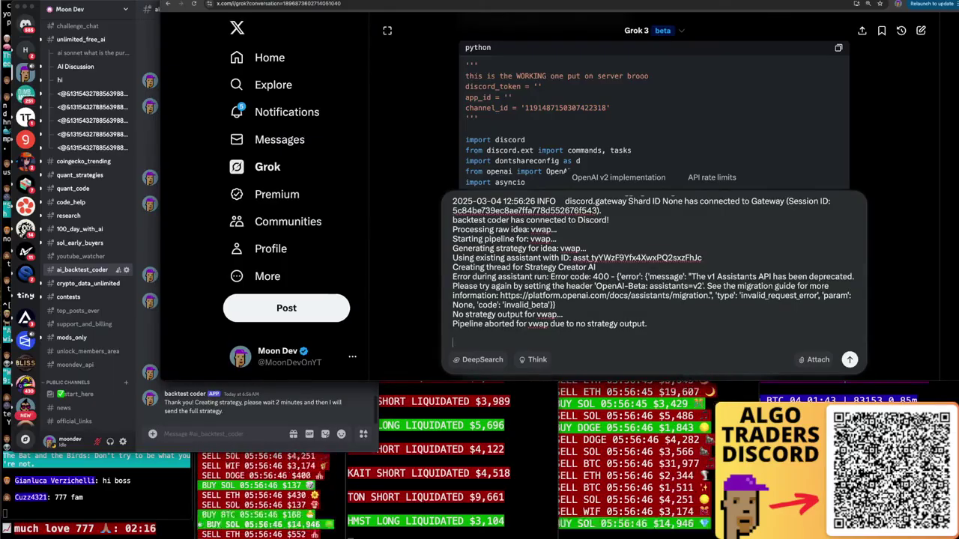
type("I'm still getting the same error. Please output the full code with the fix.")
key("Return")
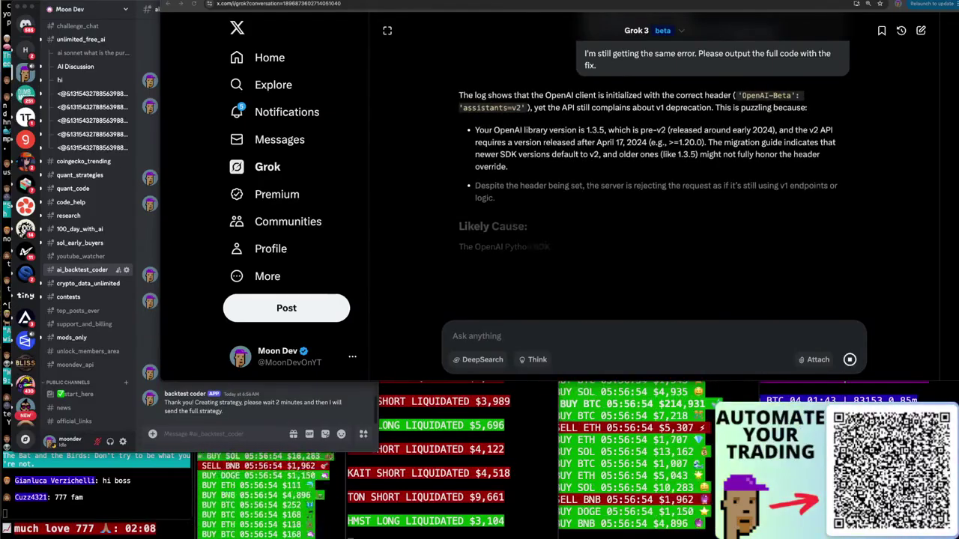
Step: Read Grok's reply and select its pip install --upgrade openai command
scroll(558, 155, "up", 1)
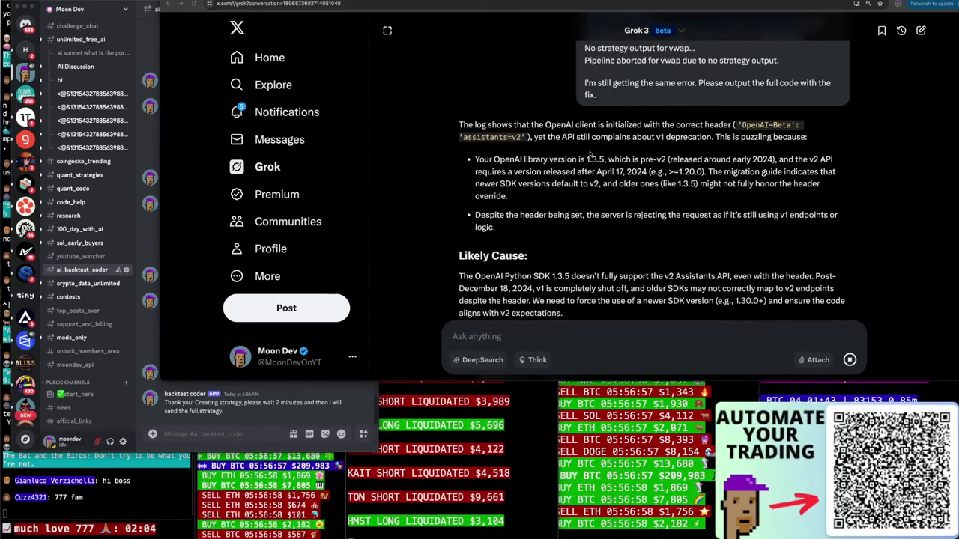
scroll(588, 152, "down", 1)
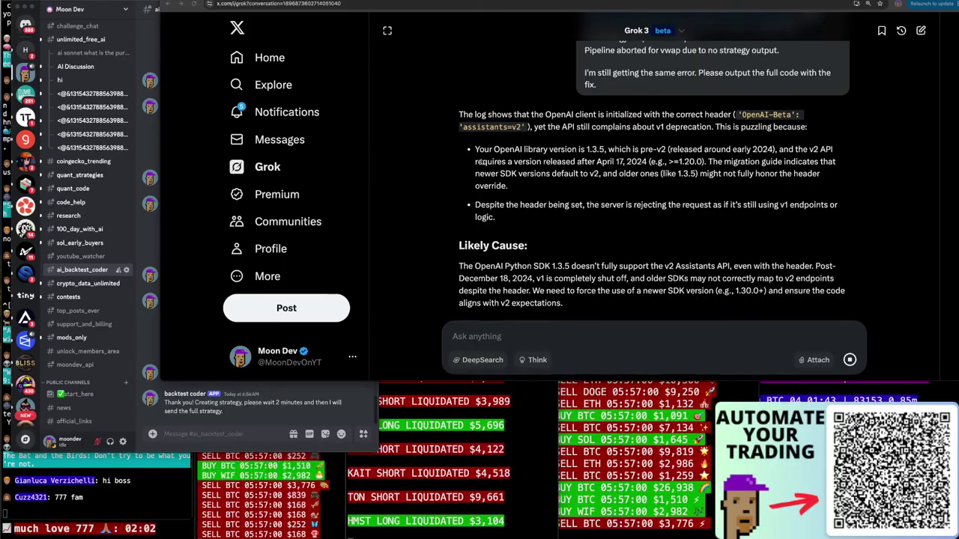
scroll(569, 165, "down", 1)
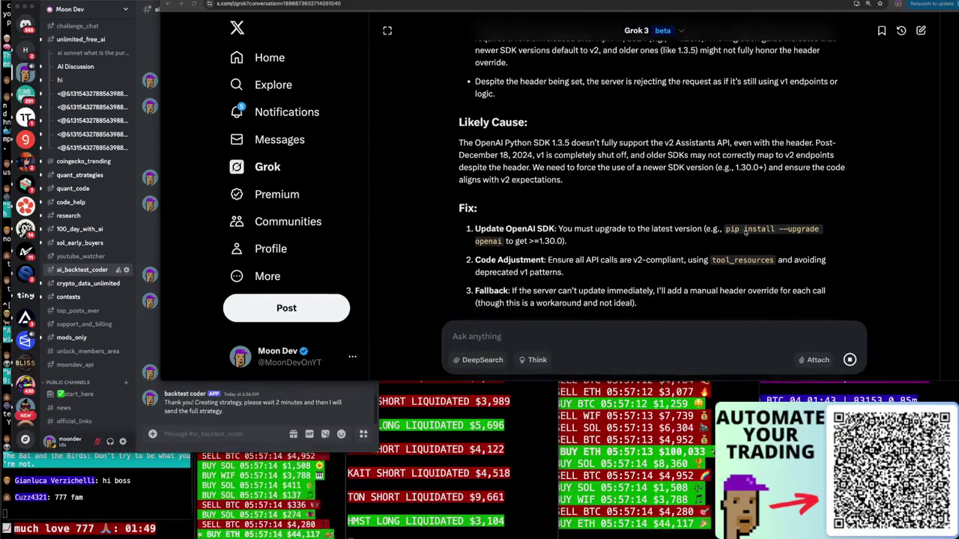
mouse_move(725, 229)
left_mouse_down()
mouse_move(724, 238)
mouse_move(504, 240)
left_mouse_up()
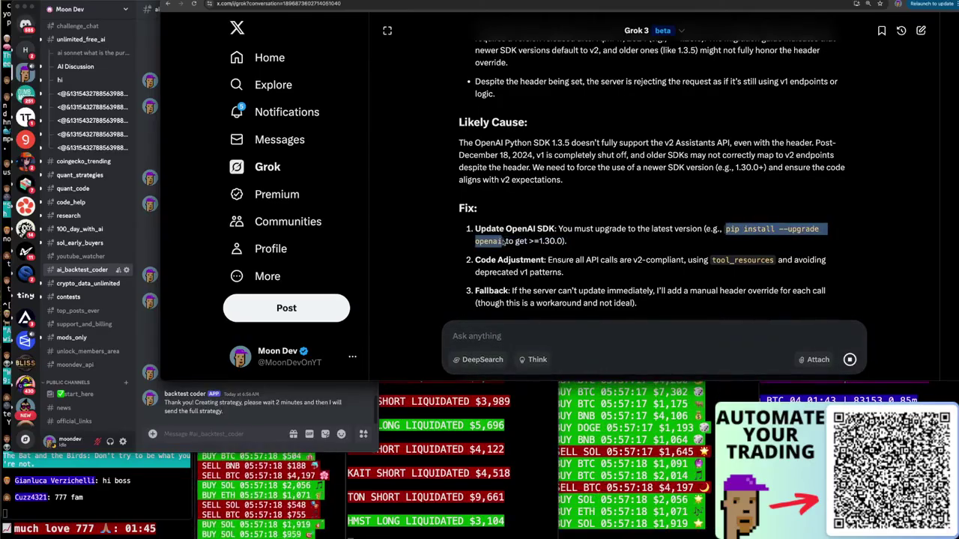
left_click(504, 241)
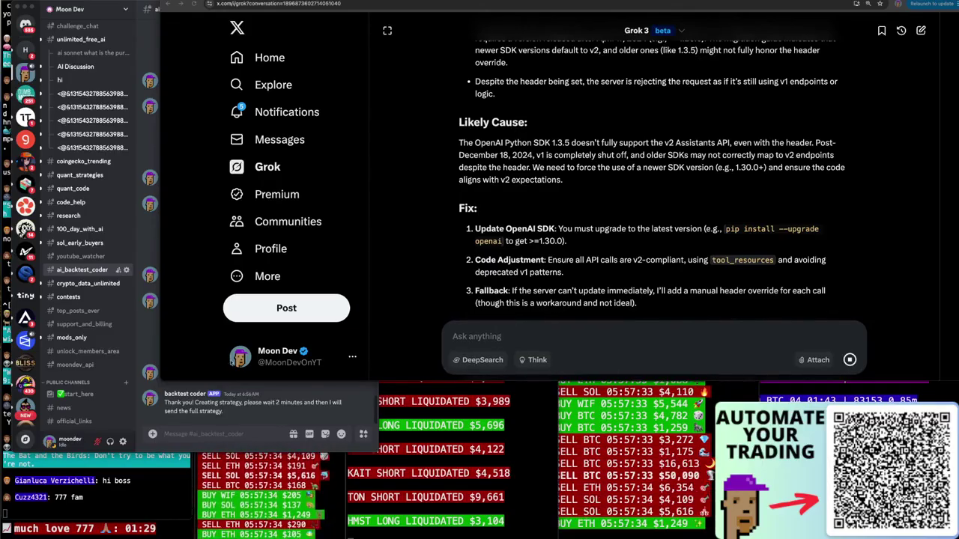
Step: Post 'vwap' in the Discord ai_backtest_coder channel to retest the bot
left_click(186, 433)
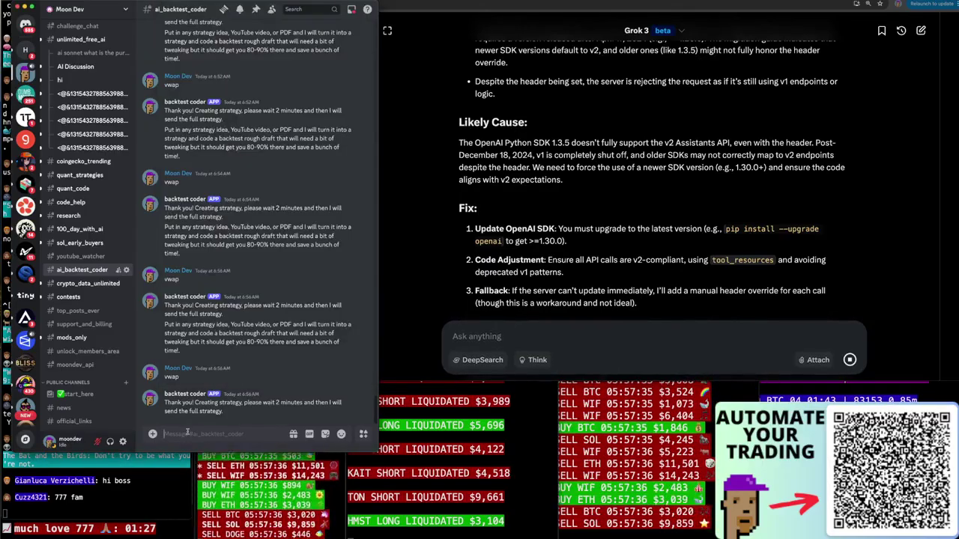
type("vwap")
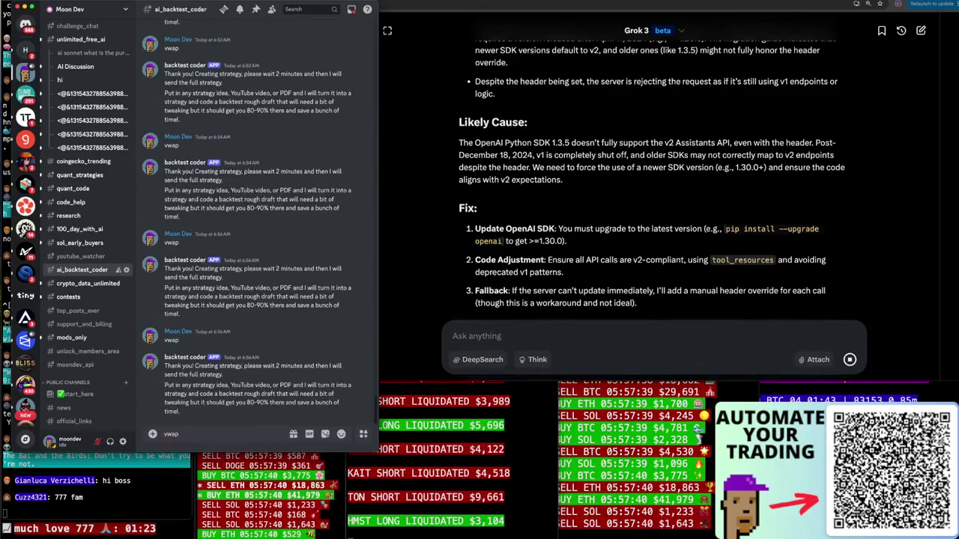
key("Return")
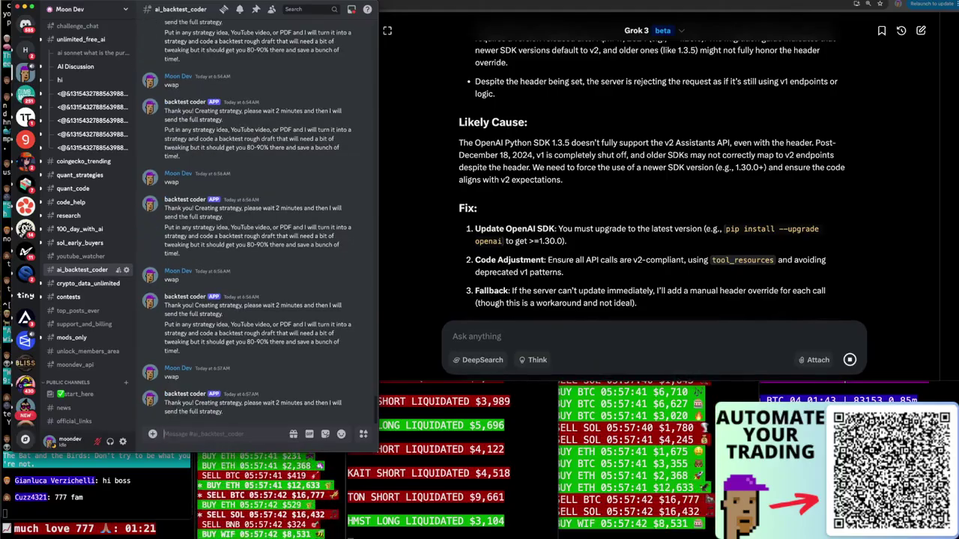